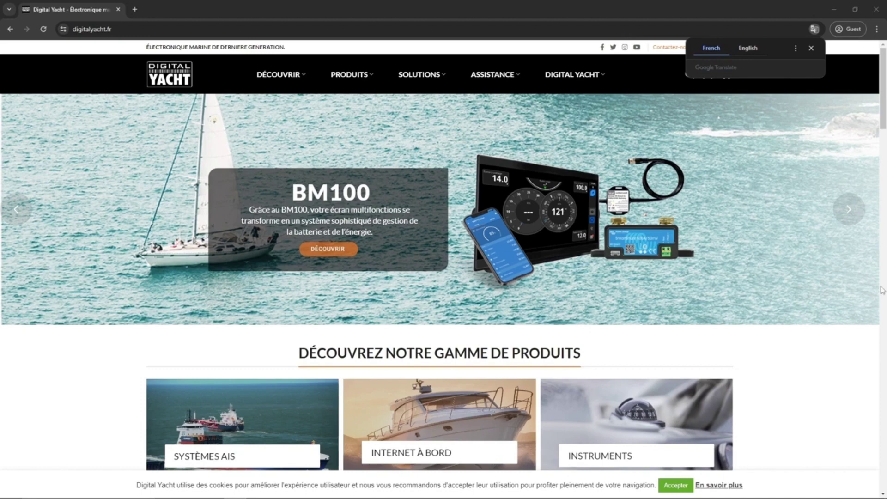
Join the 4GXtream_2G Wi-Fi network with its security key, allowing the PC to be discoverable.
mouse_move(716, 496)
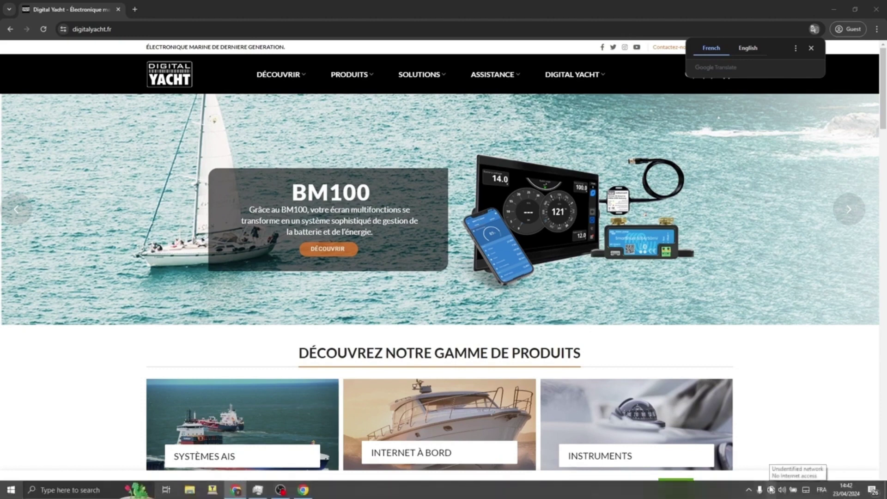
left_click(770, 489)
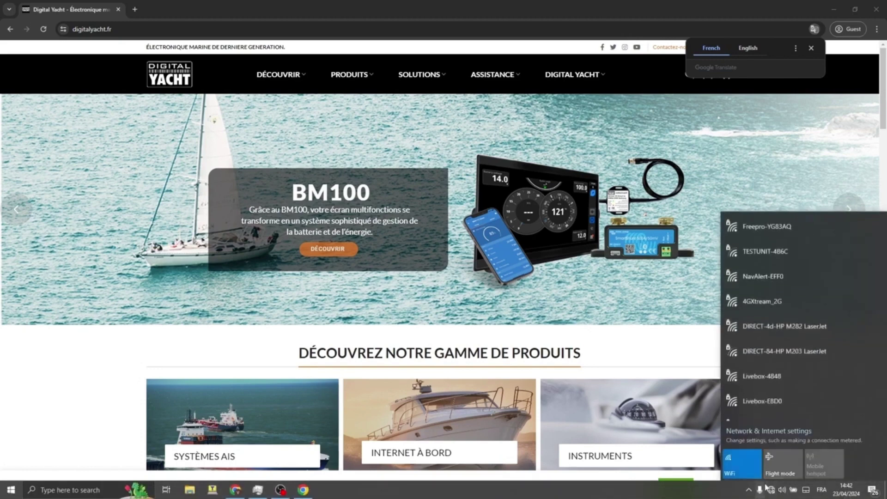
left_click(790, 305)
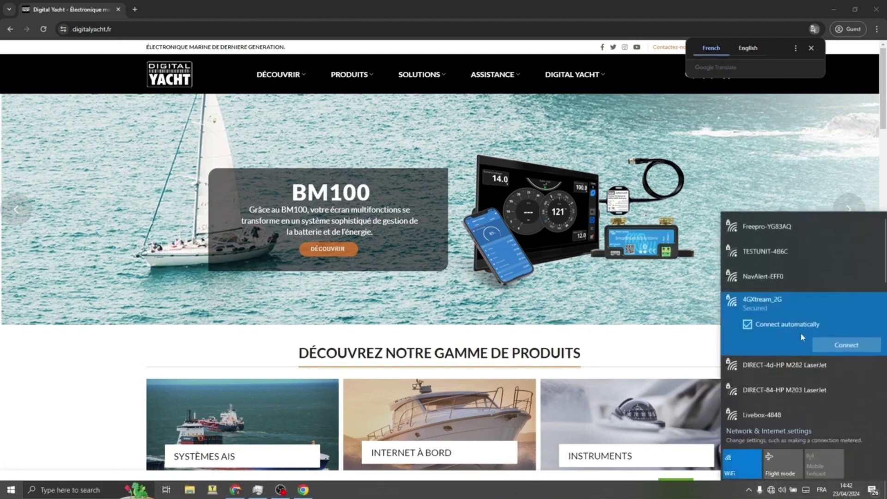
left_click(826, 346)
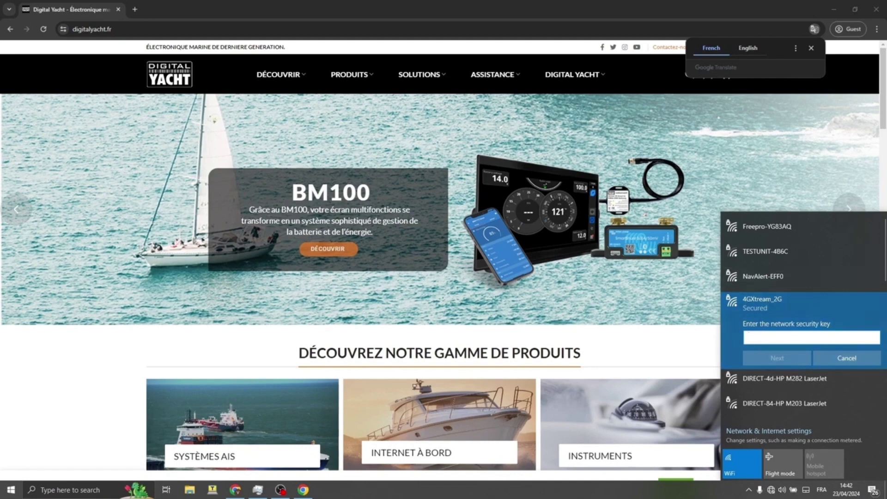
type("••••••••")
left_click(874, 338)
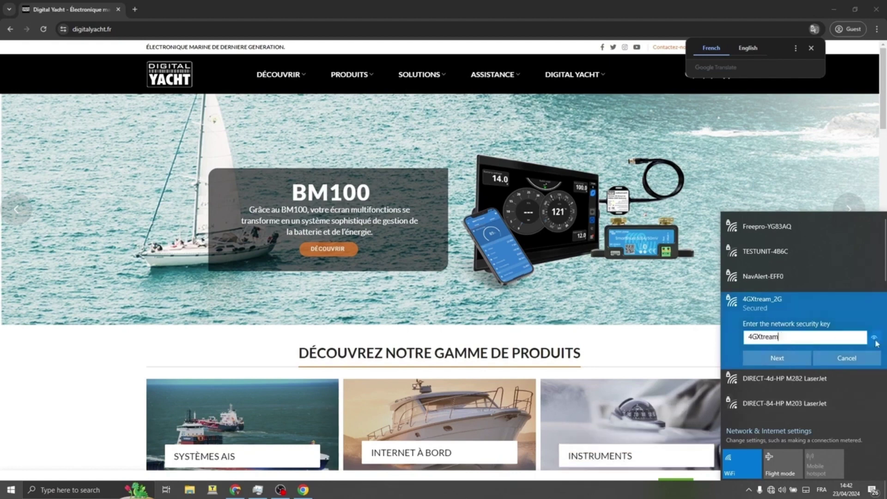
left_click(775, 358)
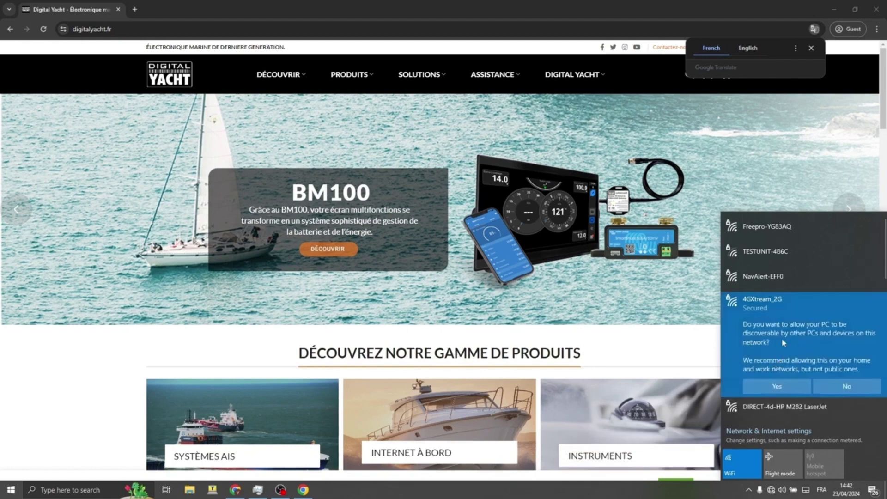
left_click(779, 389)
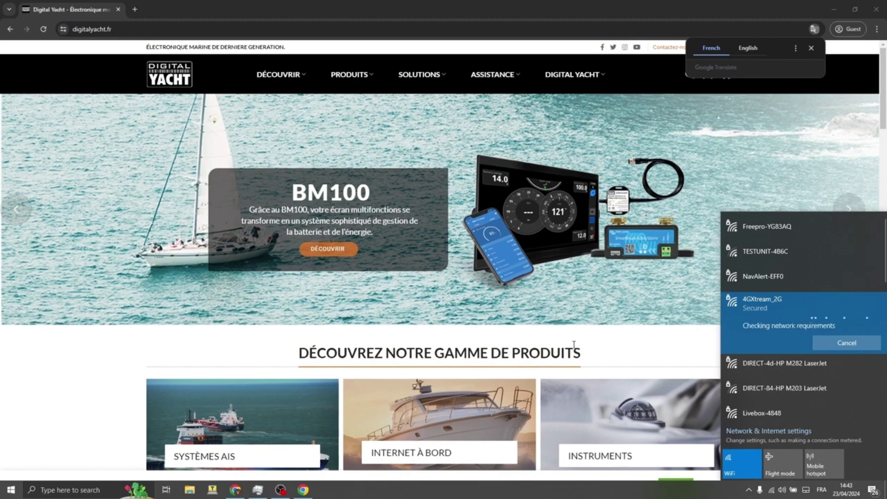
left_click(254, 25)
Go to the router's admin page at 192.168.1.1.
left_click(254, 26)
type("19")
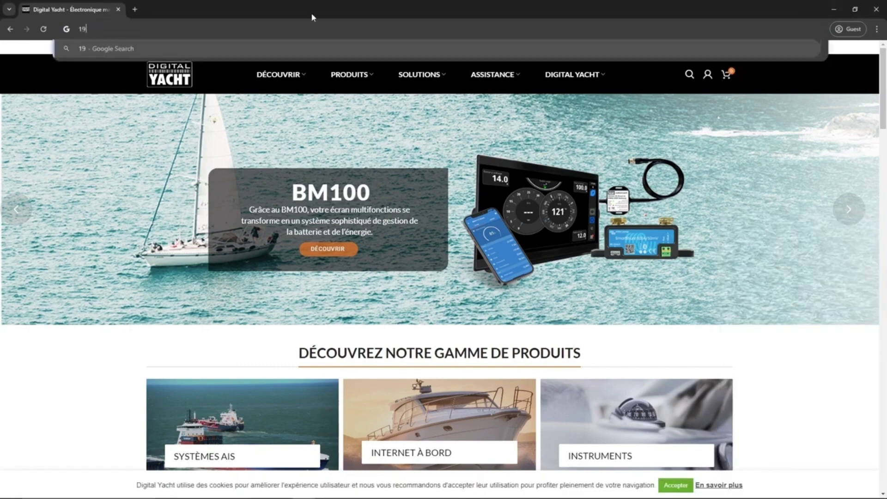
type("2.168")
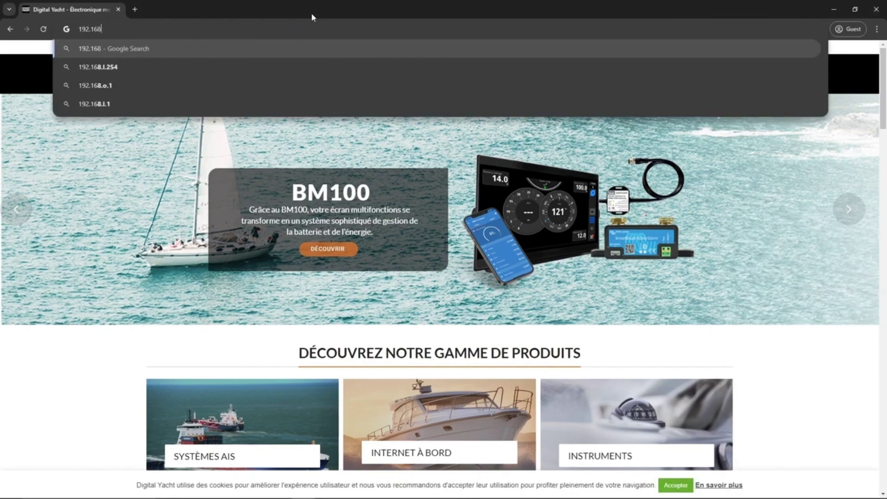
type(".1.1")
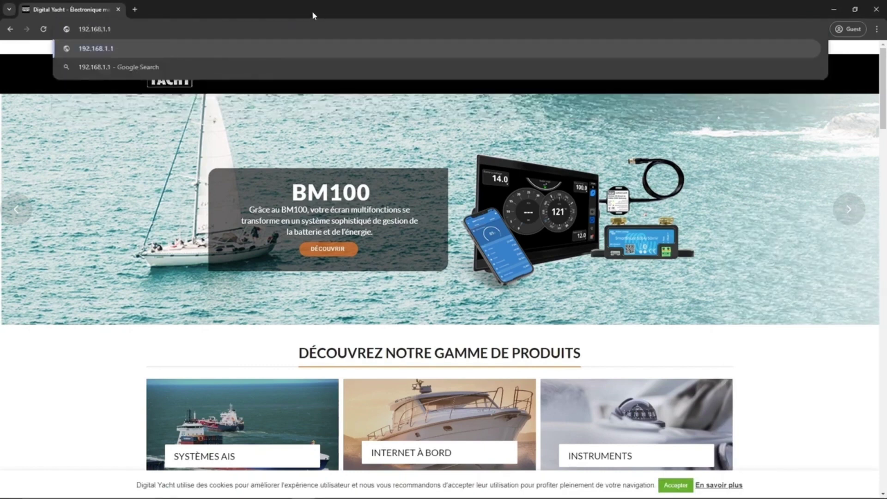
left_click(110, 56)
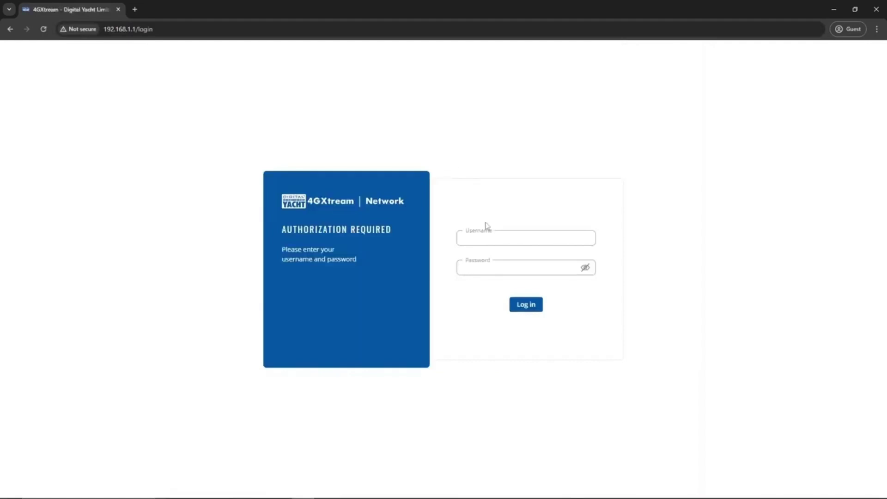
Log in with the administrator username and password.
left_click(490, 236)
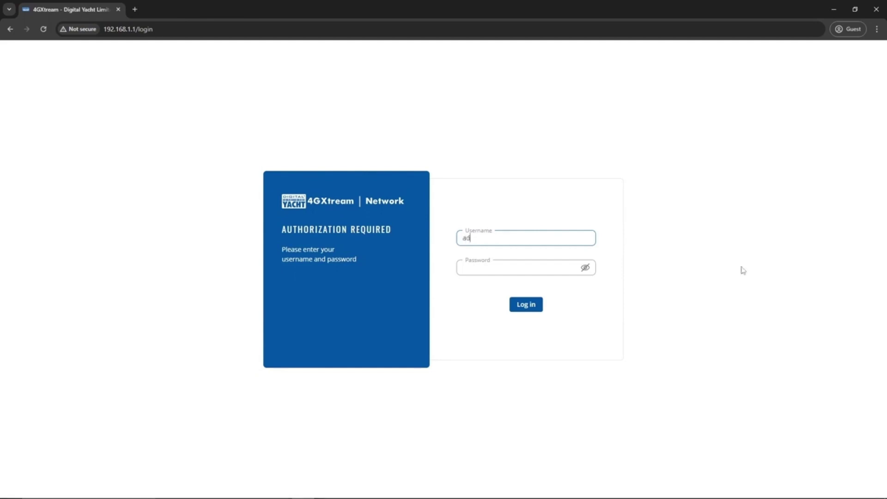
key("Tab")
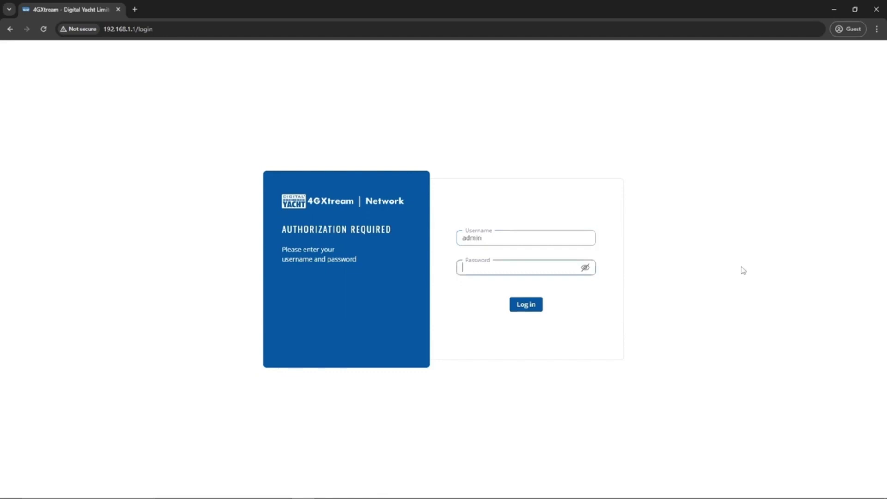
left_click(585, 268)
left_click(586, 269)
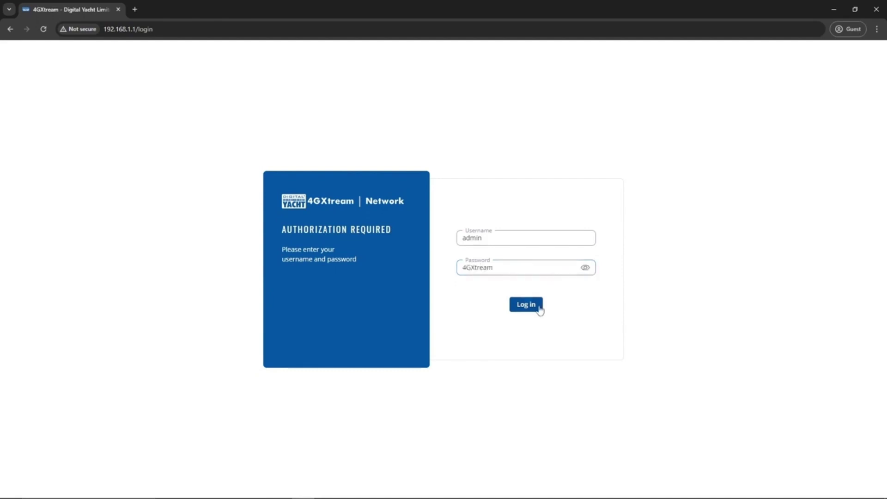
left_click(529, 305)
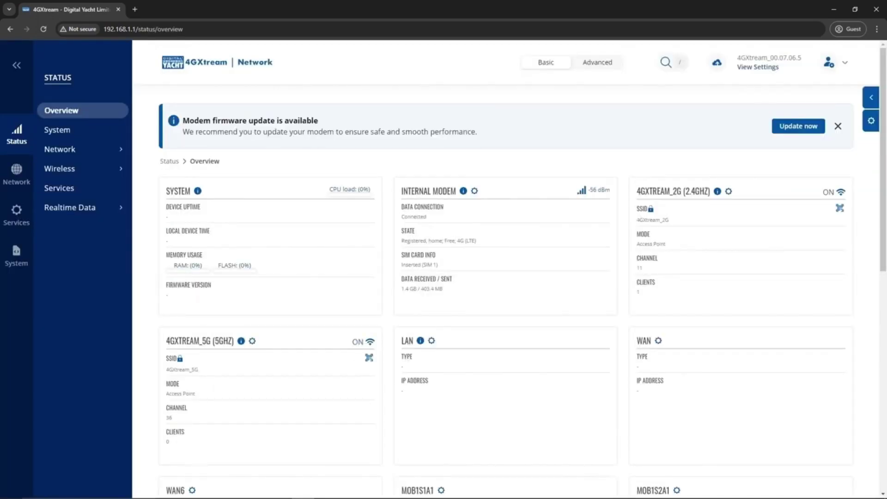
Close the modem firmware update banner and show the Services list.
left_click(837, 126)
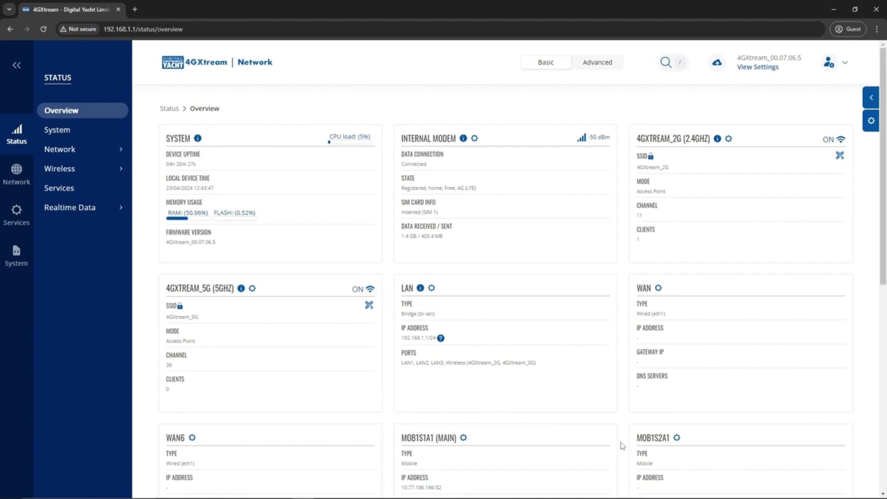
left_click(20, 223)
Apply GPS General settings with GPS and all three satellite systems enabled, then view the GPS map.
mouse_move(57, 251)
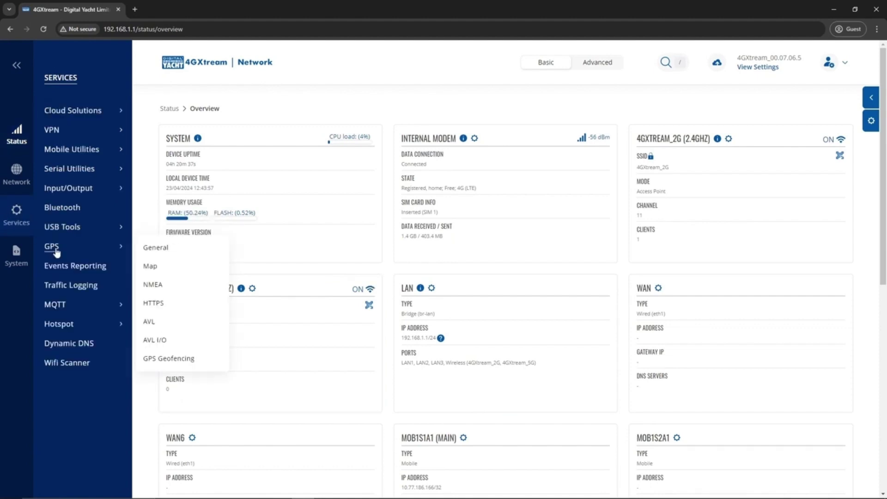
left_click(139, 250)
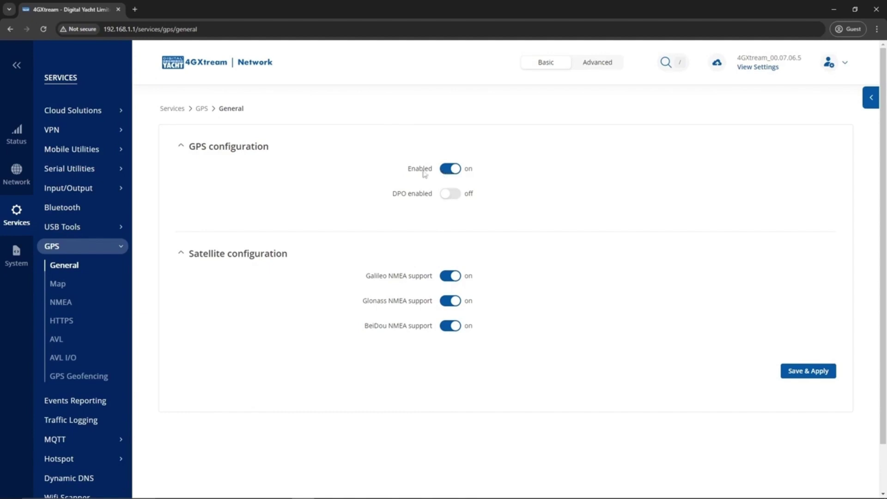
mouse_move(408, 199)
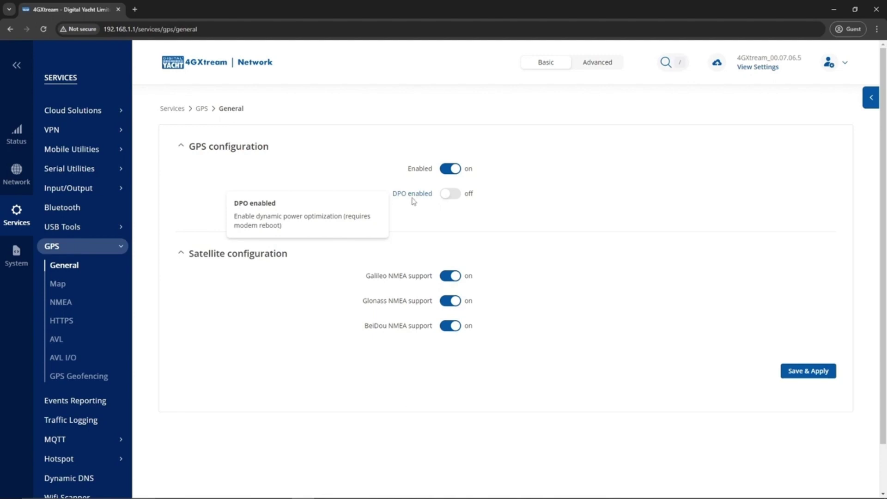
mouse_move(390, 276)
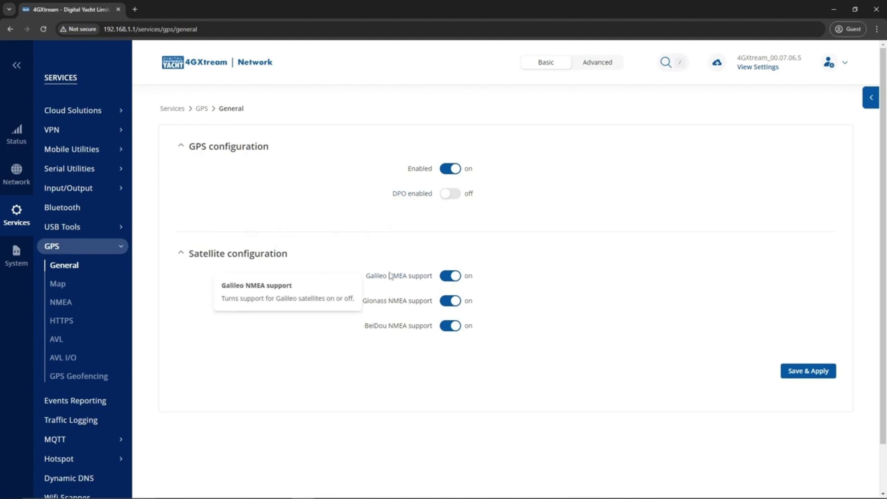
mouse_move(371, 331)
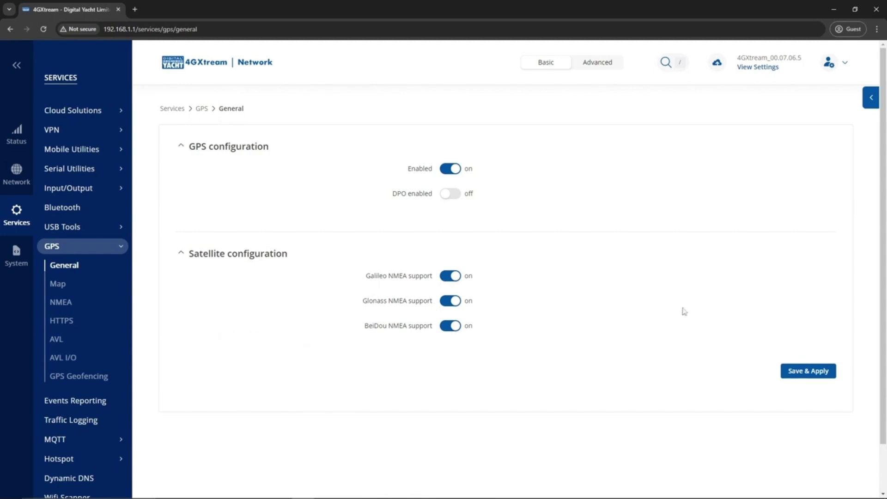
left_click(820, 378)
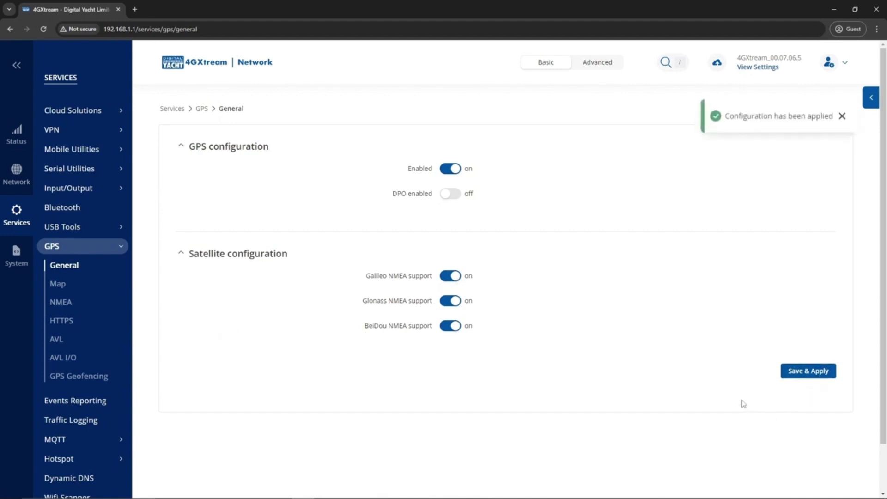
left_click(88, 283)
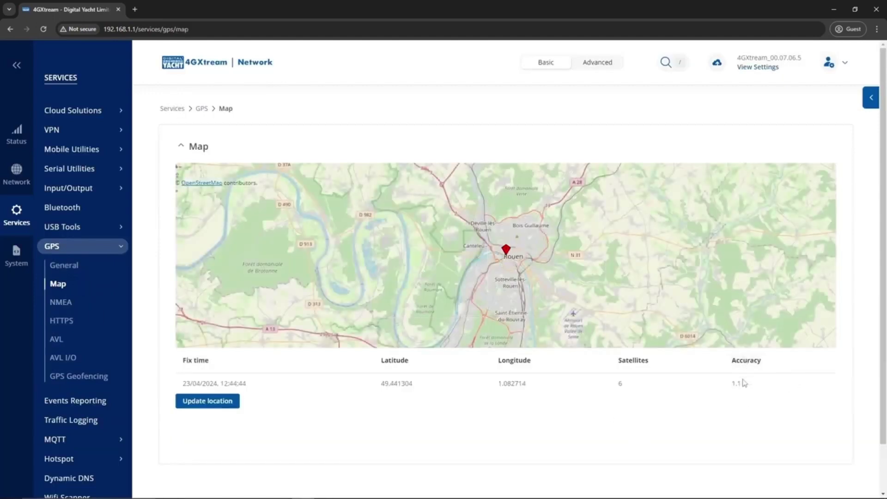
left_click_drag(731, 383, 751, 390)
Add a new GPS Geofencing instance named Zone_Mouillage.
left_click(104, 377)
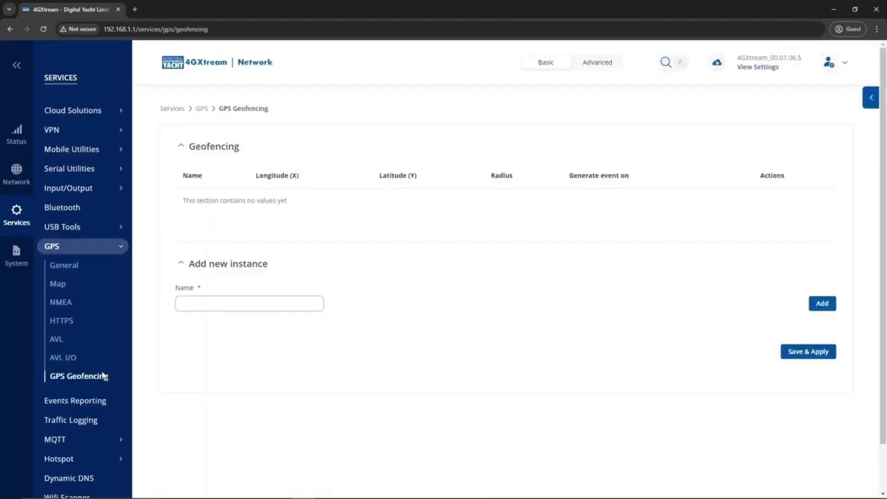
left_click(199, 304)
type("Zone")
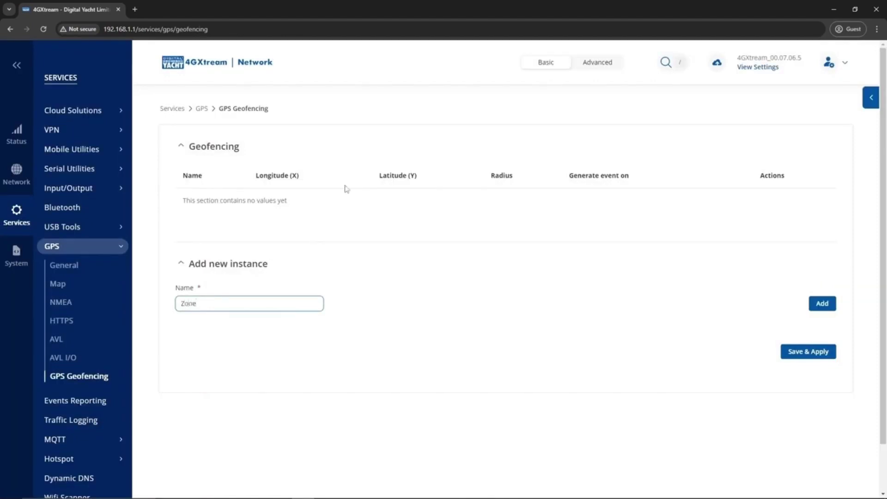
type("_Mouillage")
left_click(822, 303)
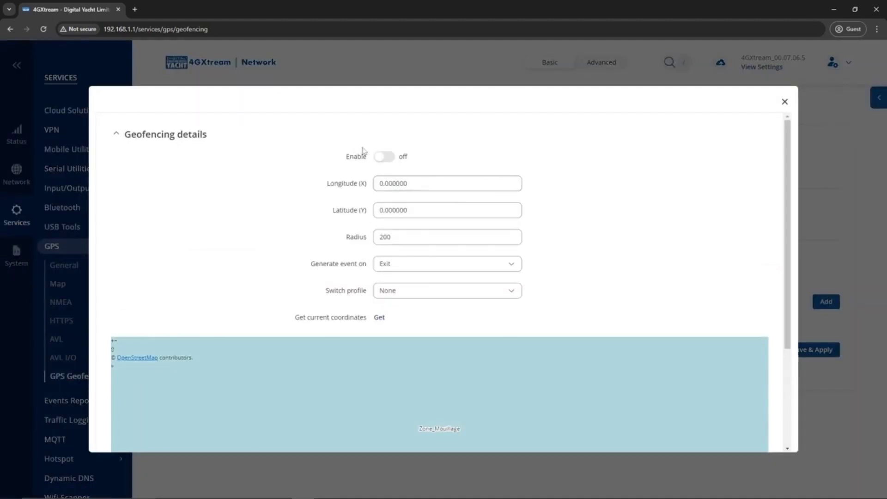
Enable the Zone_Mouillage geofence and set its radius to 10.
left_click(381, 158)
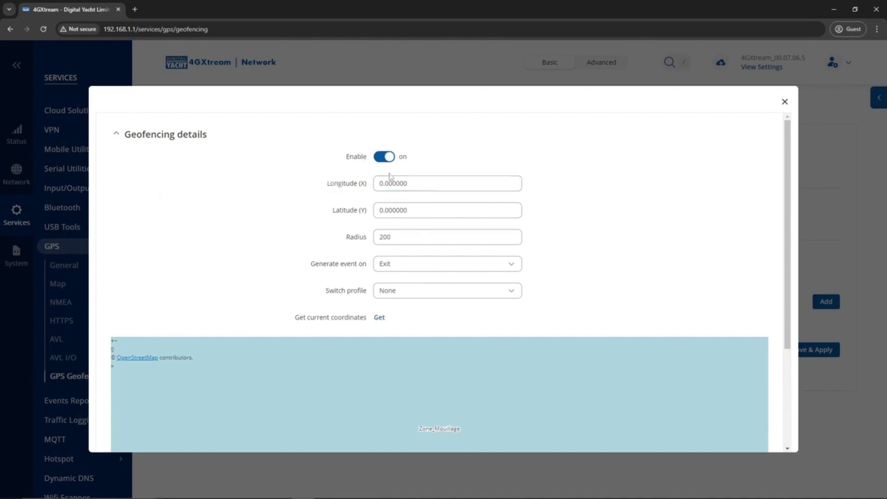
mouse_move(340, 210)
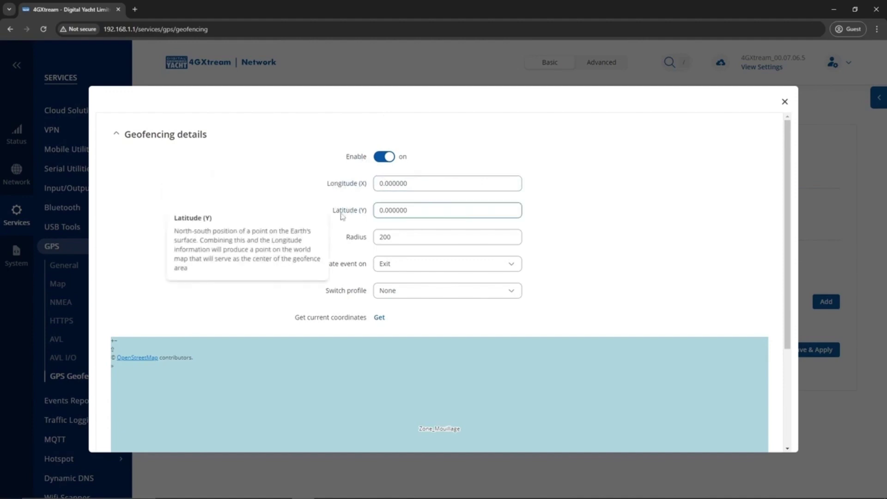
mouse_move(365, 240)
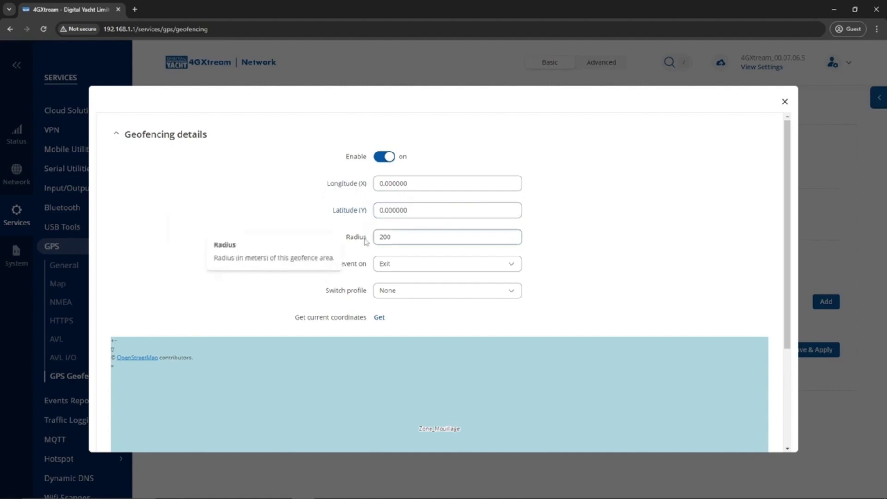
double_click(400, 244)
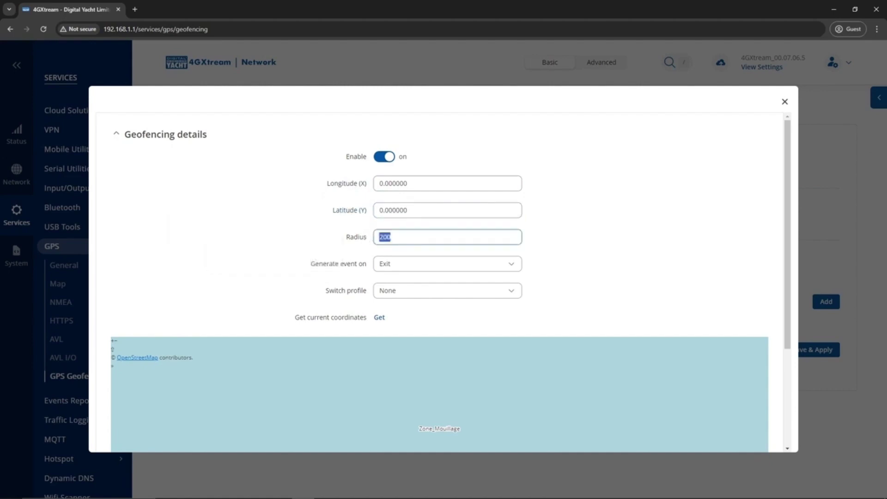
type("10")
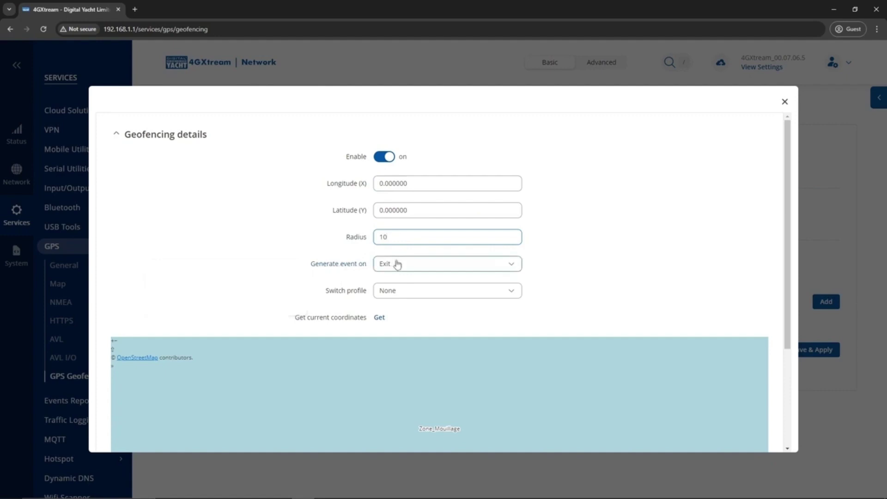
Keep event generation on Exit, fill in the current coordinates, and save the geofence.
left_click(396, 265)
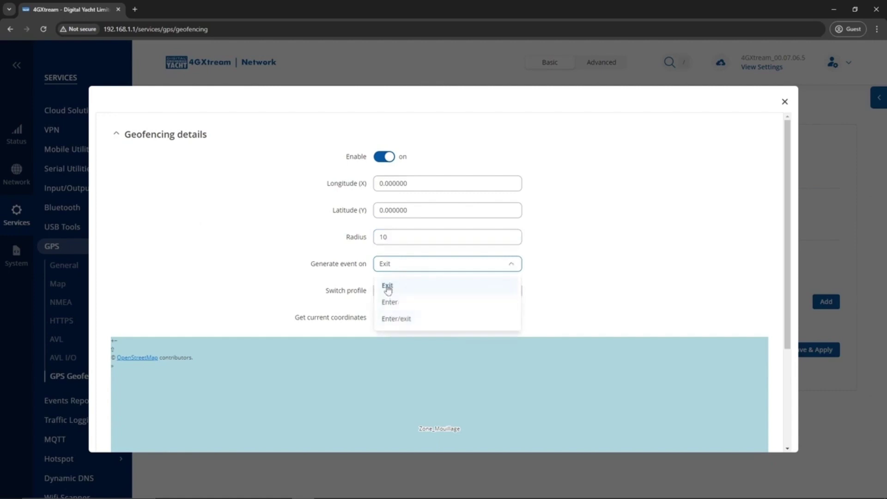
left_click(387, 285)
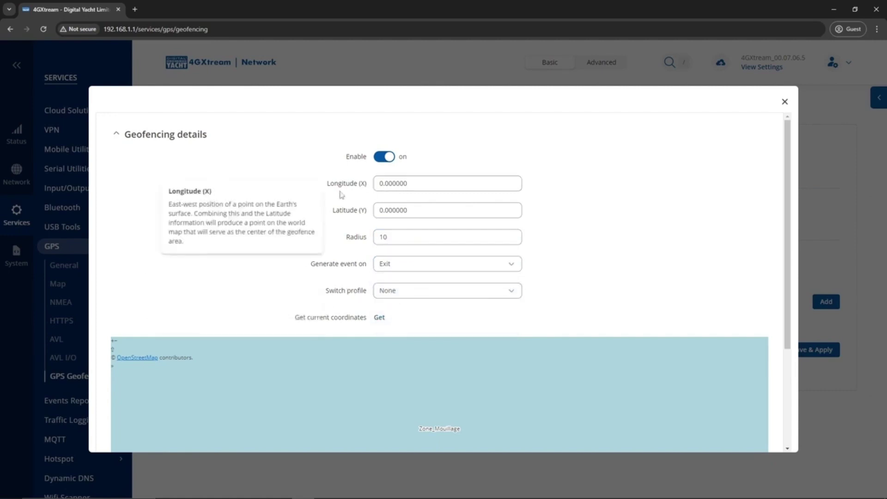
mouse_move(355, 216)
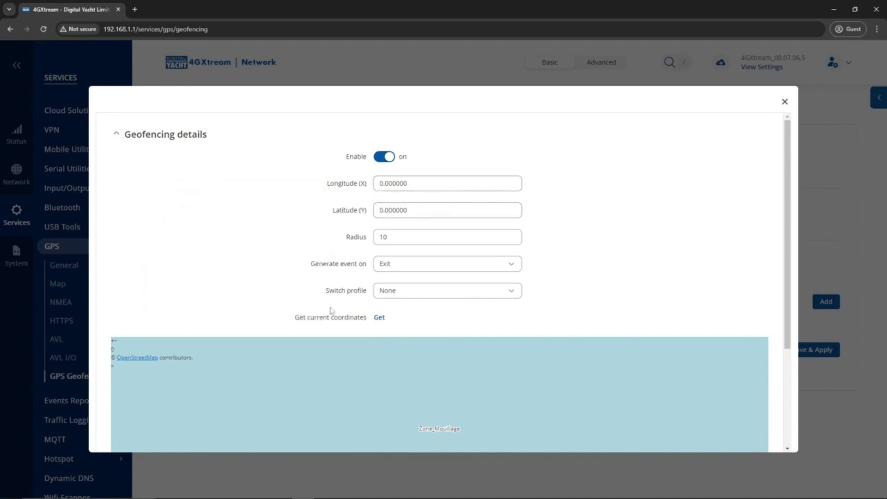
left_click(376, 317)
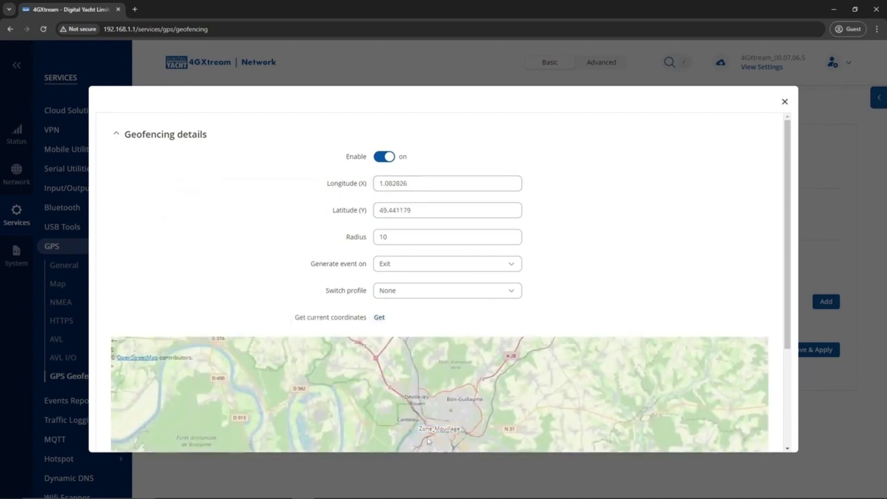
scroll(425, 415, "up", 3)
scroll(424, 413, "up", 5)
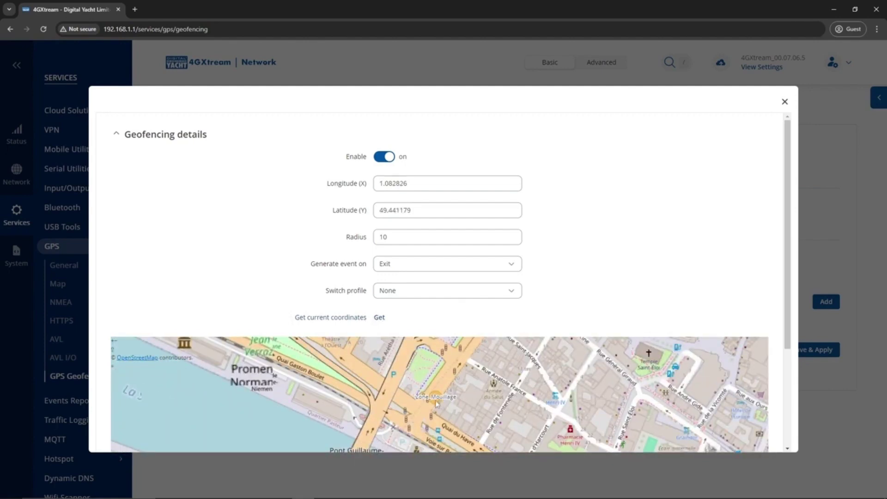
scroll(440, 398, "up", 2)
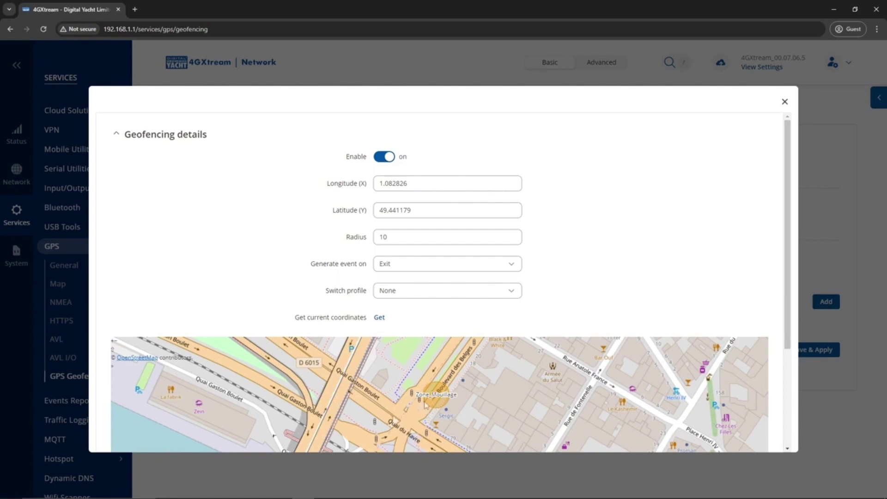
scroll(621, 205, "down", 3)
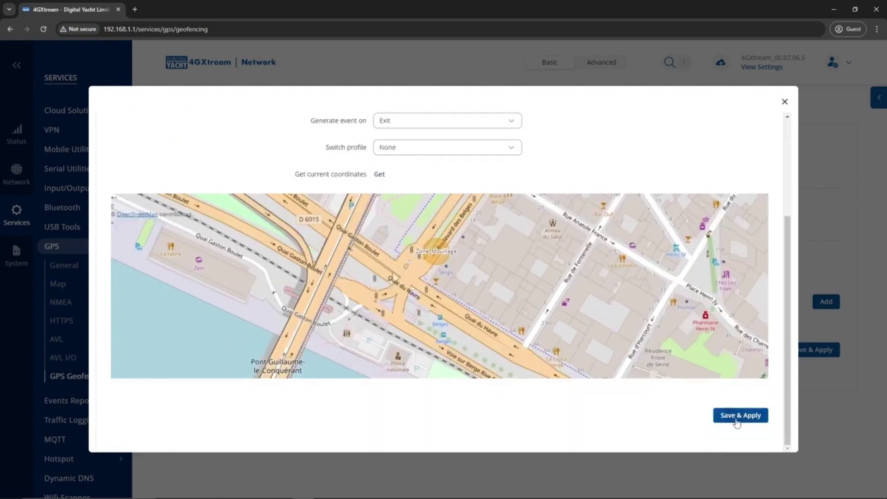
left_click(737, 421)
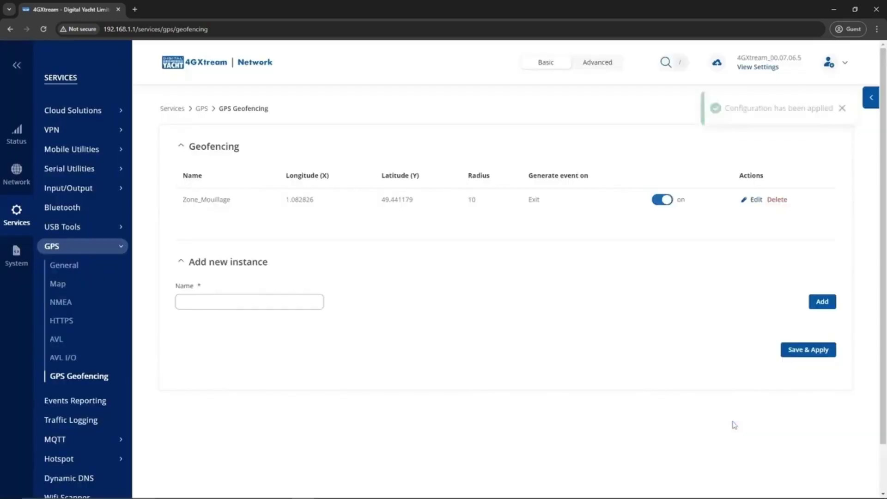
left_click(309, 295)
Add a geofence named Zone_Port and turn on its Enable toggle.
type("Zone")
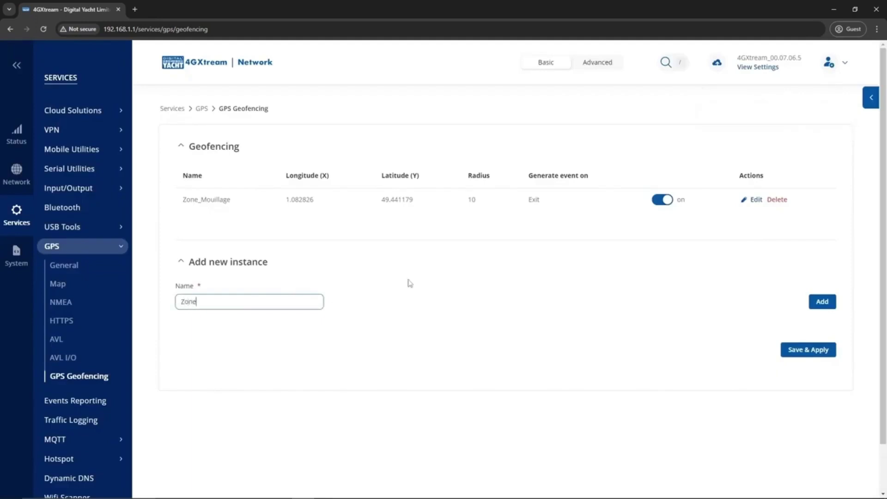
type("_Port")
left_click(813, 301)
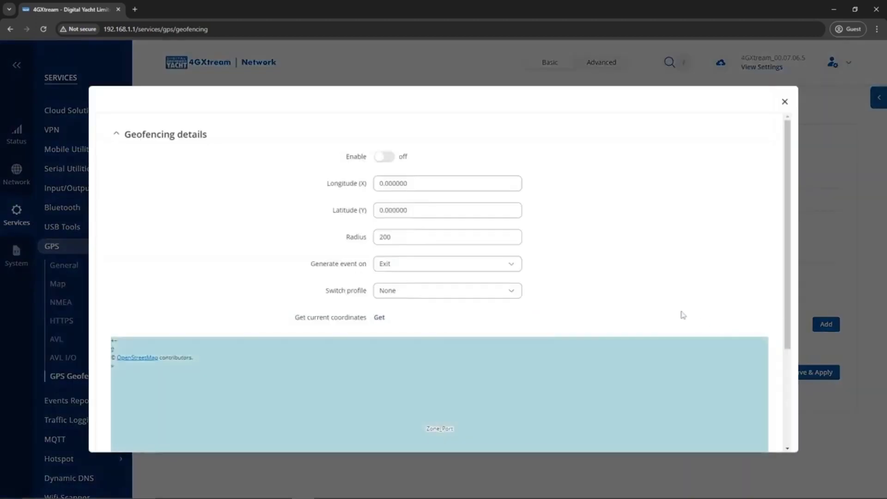
left_click(383, 156)
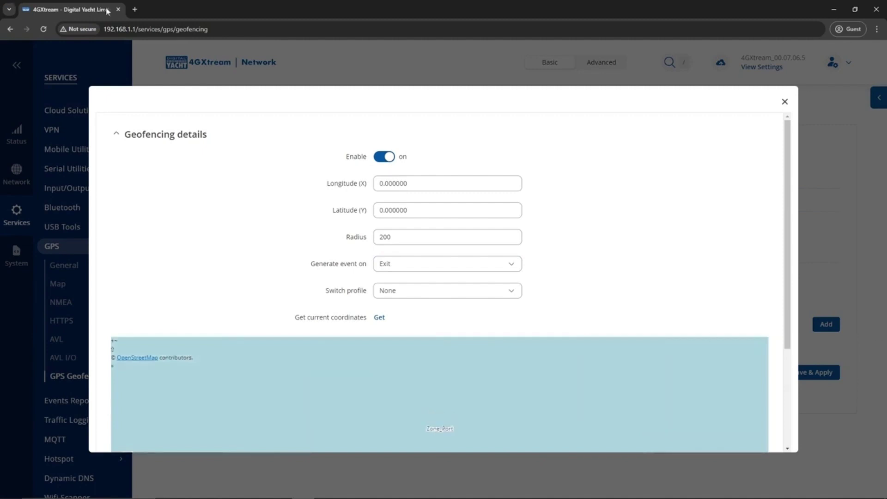
Search for Rouen on latlong.net in a new tab.
left_click(135, 9)
type("latlo")
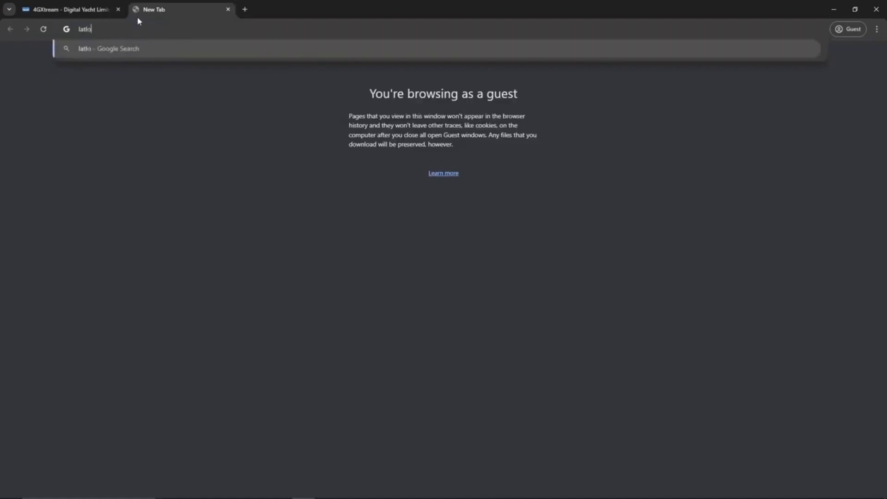
type("ng.")
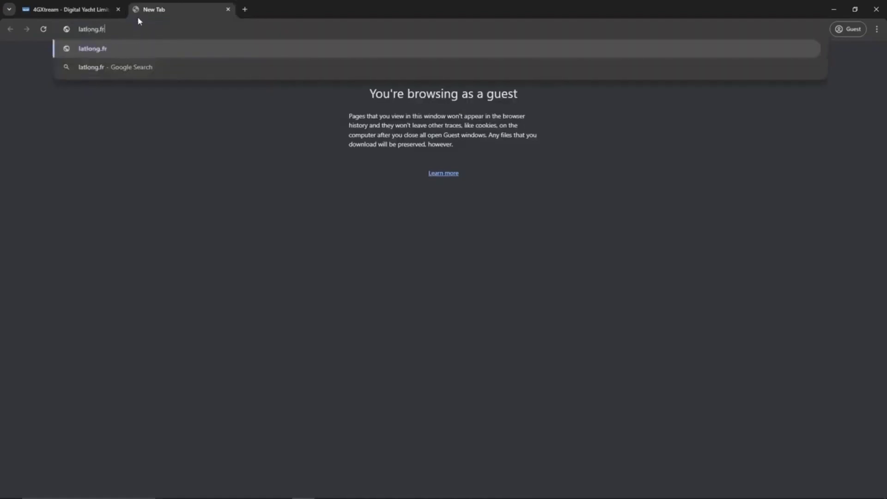
type("net")
key("Return")
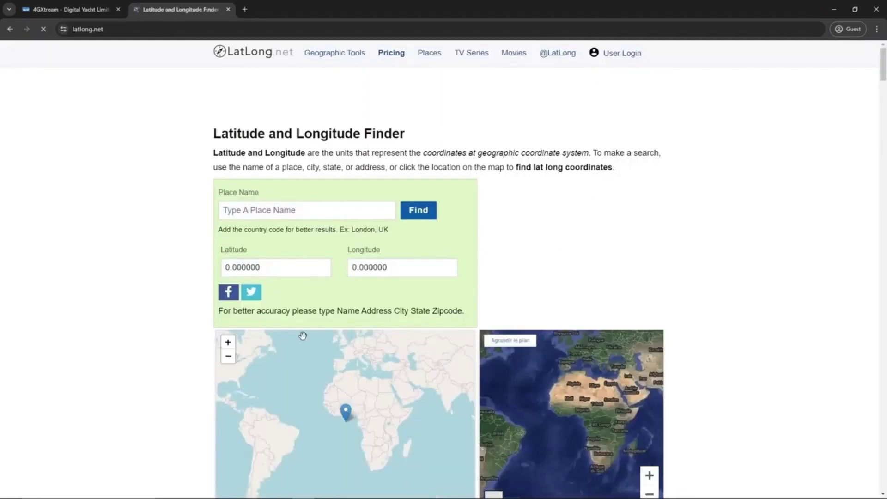
left_click(315, 216)
type("Rouen")
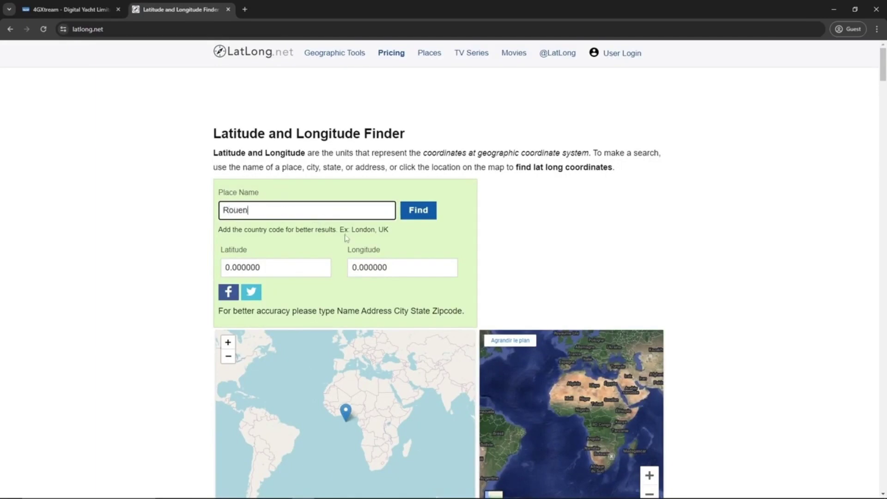
left_click(431, 215)
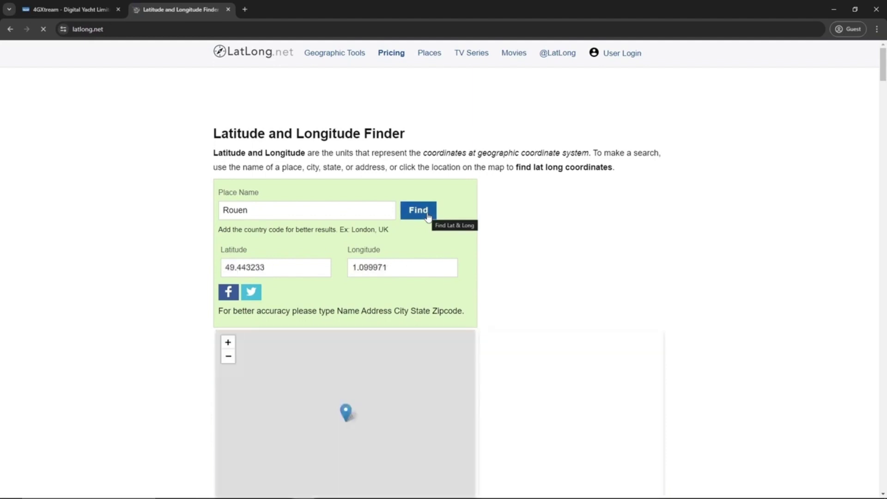
Mark the Rouen marina, copy its longitude 1.055316, and return to the Zone_Port form.
scroll(286, 407, "up", 3)
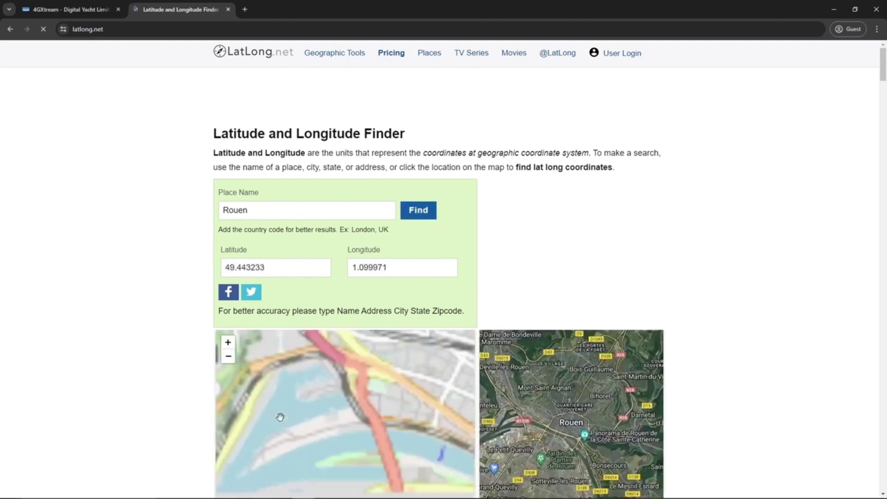
scroll(327, 365, "up", 2)
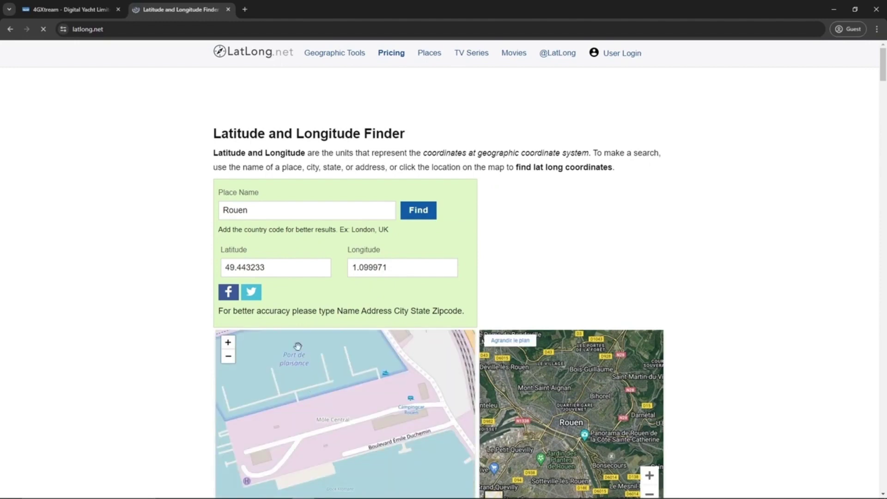
left_click(293, 349)
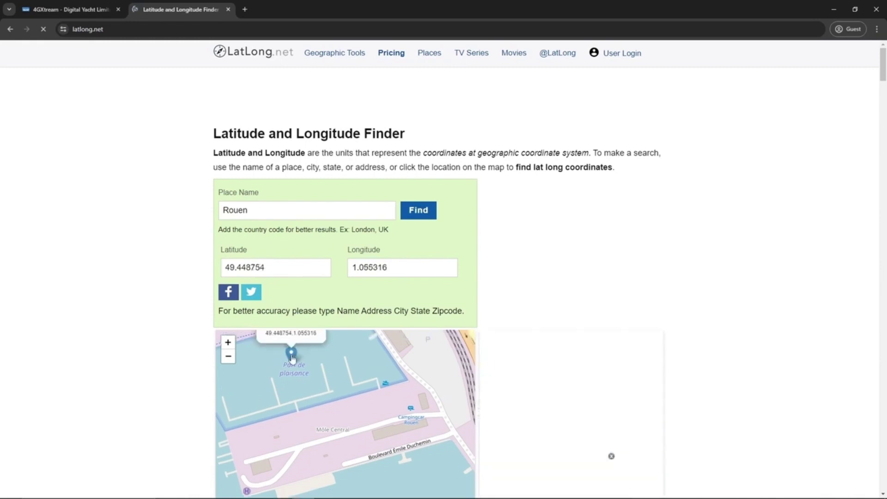
double_click(382, 267)
key("ctrl+c")
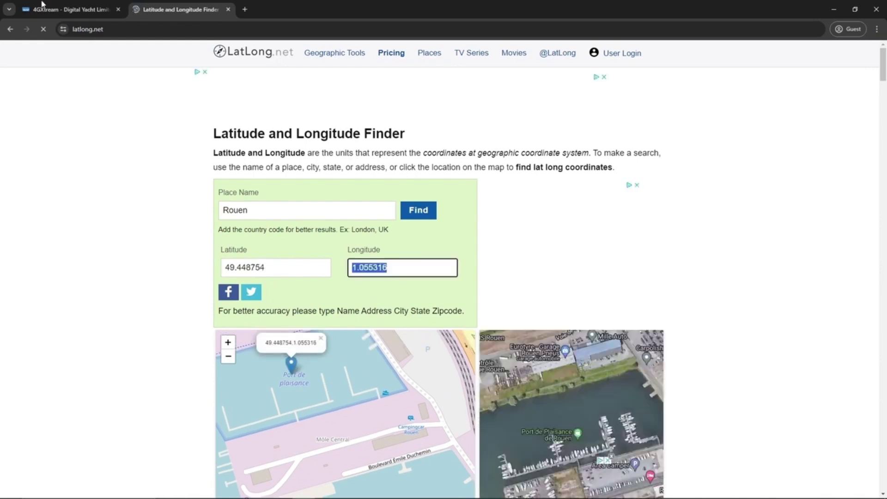
left_click(42, 3)
left_click(402, 184)
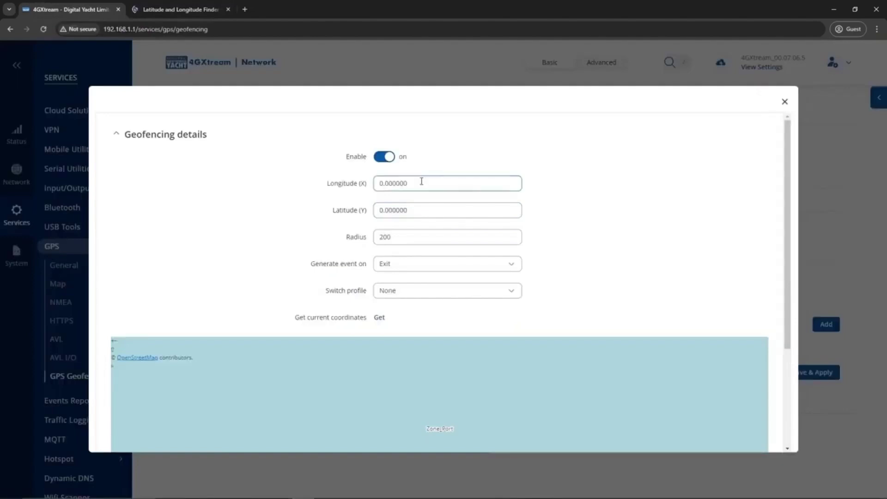
Paste longitude 1.055316 and latitude 49.448754 into the Zone_Port coordinate fields.
key("ctrl+a")
key("ctrl+v")
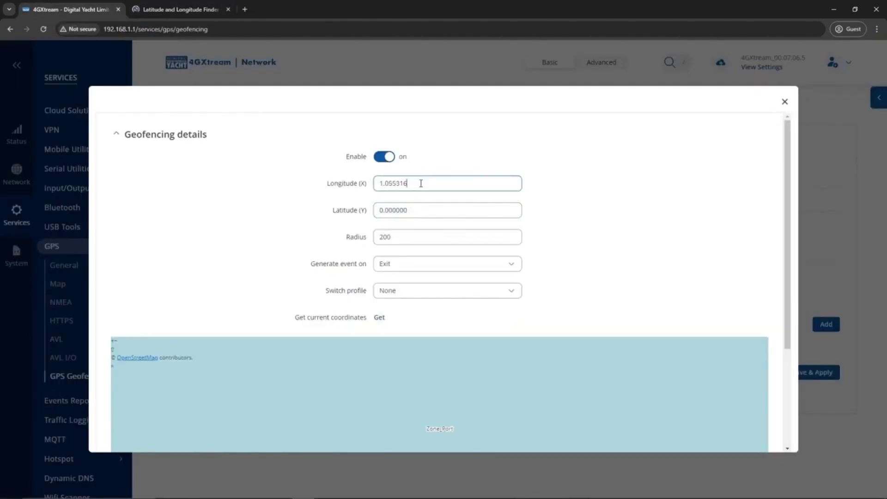
key("ctrl+Tab")
double_click(273, 265)
key("ctrl+c")
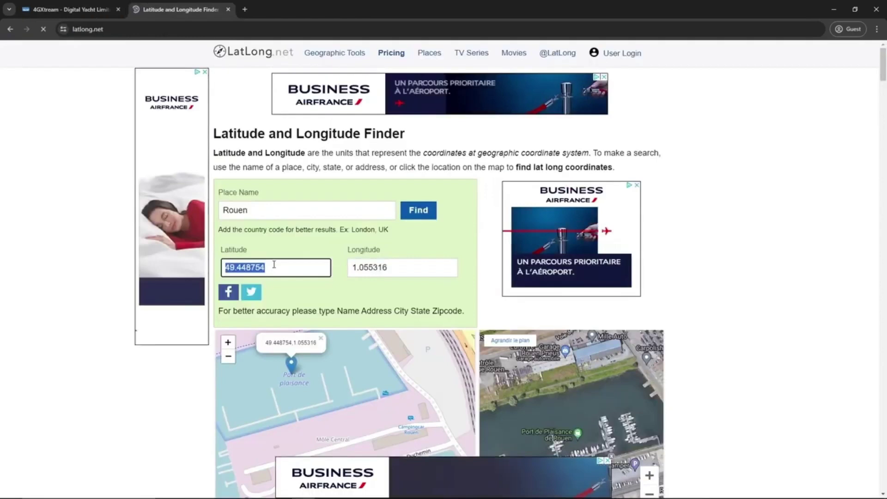
key("ctrl+shift+Tab")
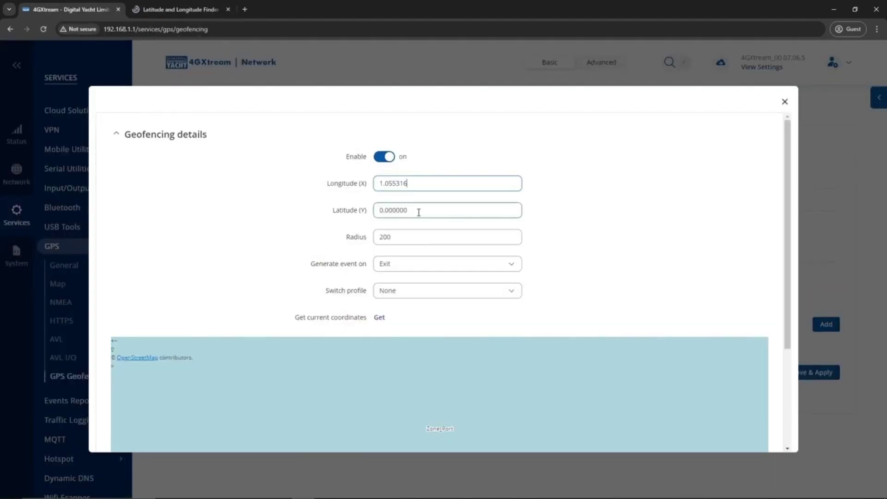
triple_click(418, 212)
key("ctrl+v")
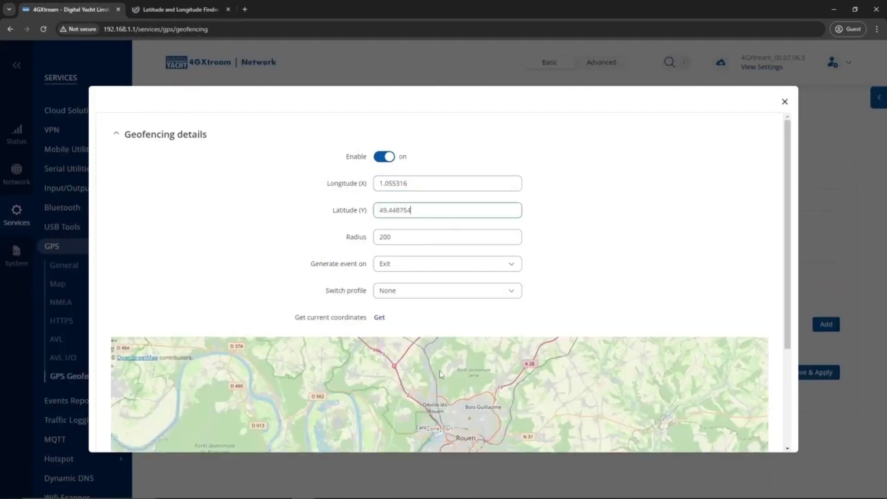
Save and apply Zone_Port with radius 200, then go to Events Reporting.
scroll(425, 438, "up", 2)
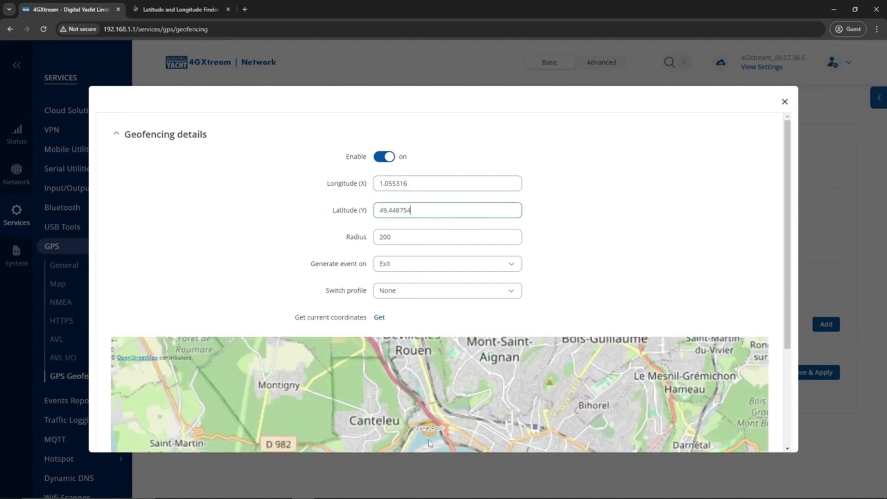
scroll(429, 443, "up", 2)
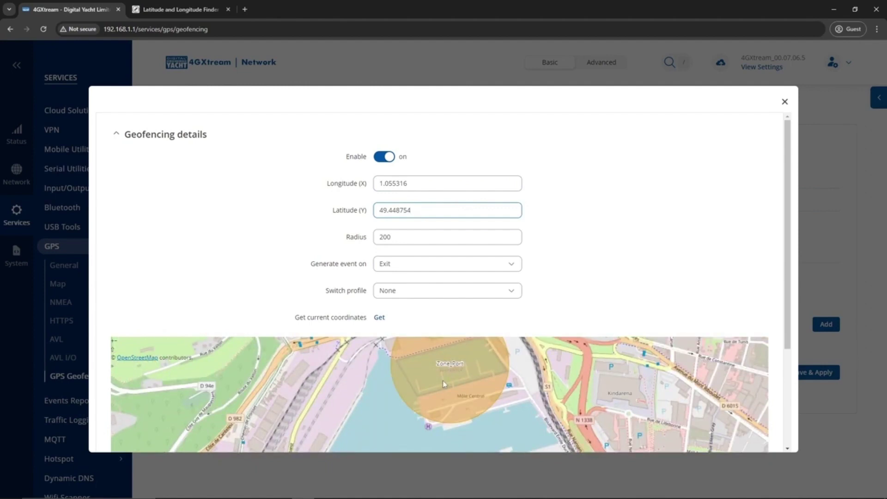
scroll(742, 244, "down", 3)
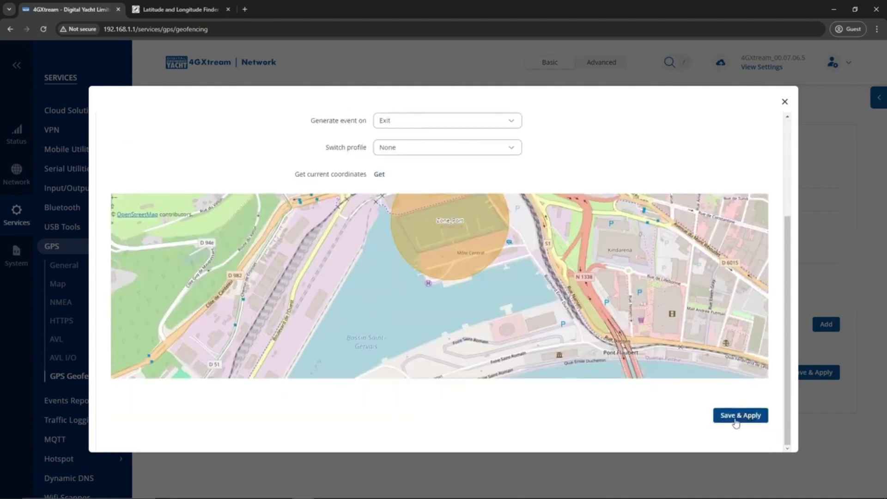
left_click(735, 421)
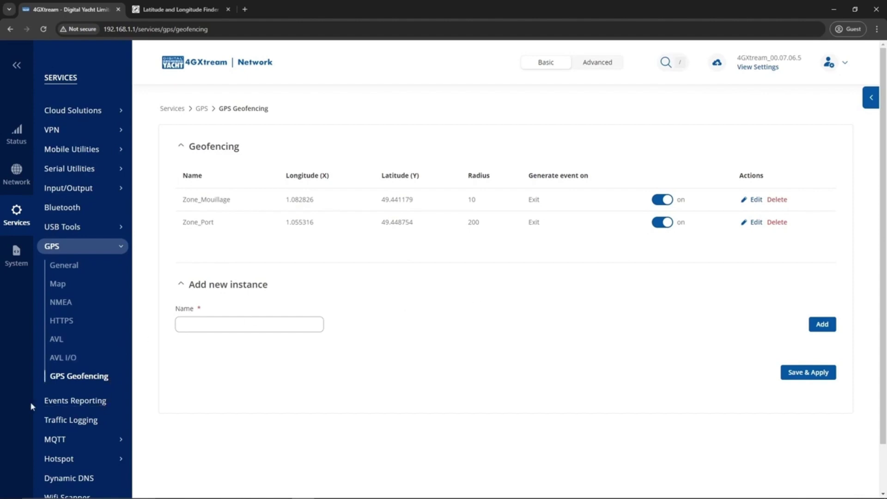
left_click(88, 401)
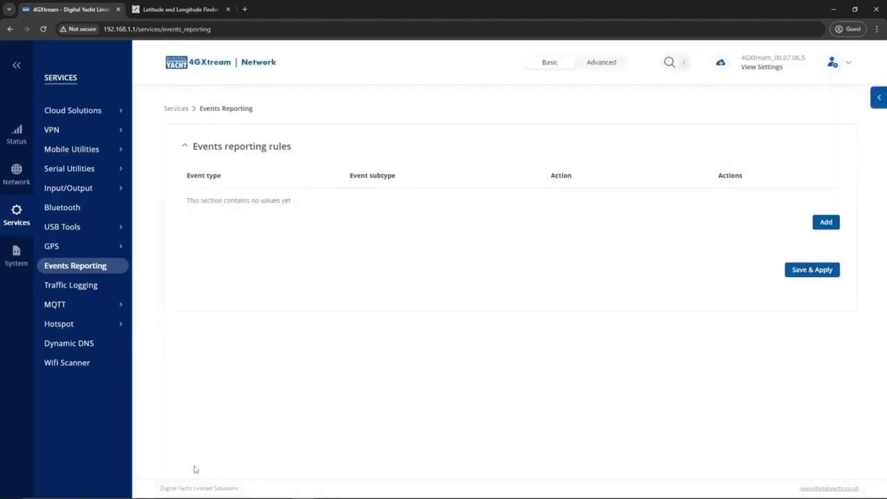
Add an enabled rule with event type GPS, subtype Left geofence, and action Send SMS.
left_click(825, 222)
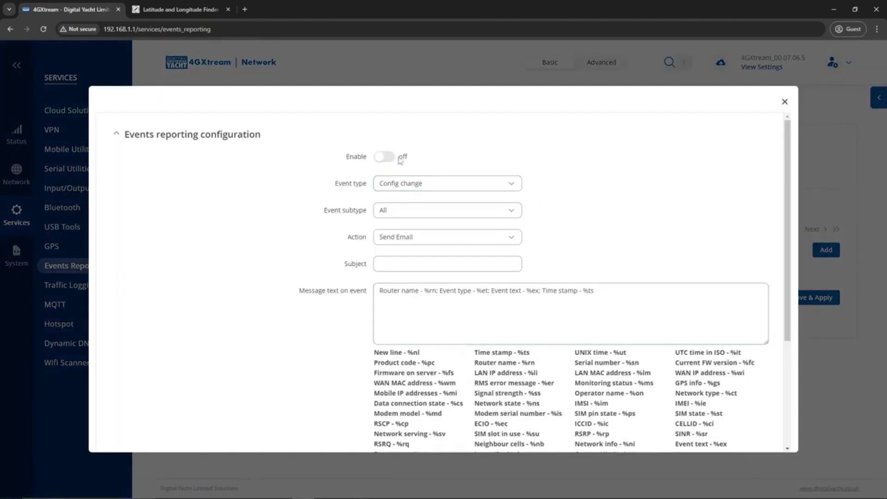
left_click(400, 159)
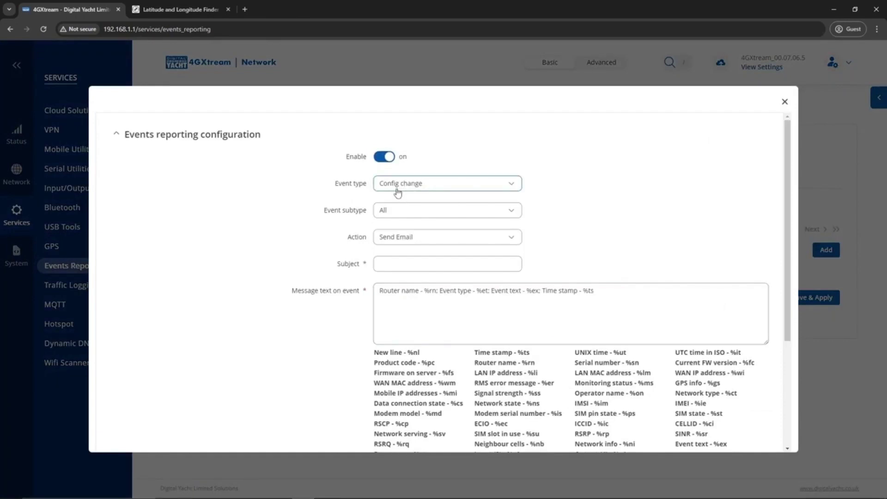
left_click(397, 193)
scroll(427, 272, "down", 3)
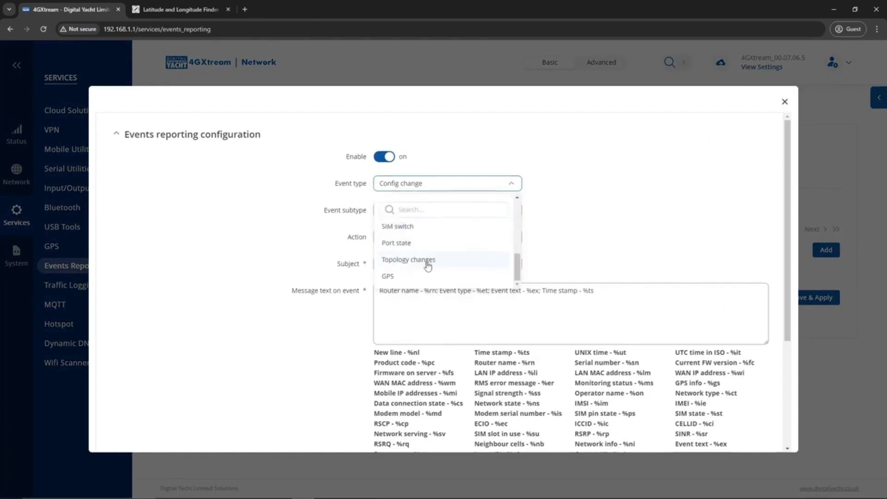
left_click(421, 276)
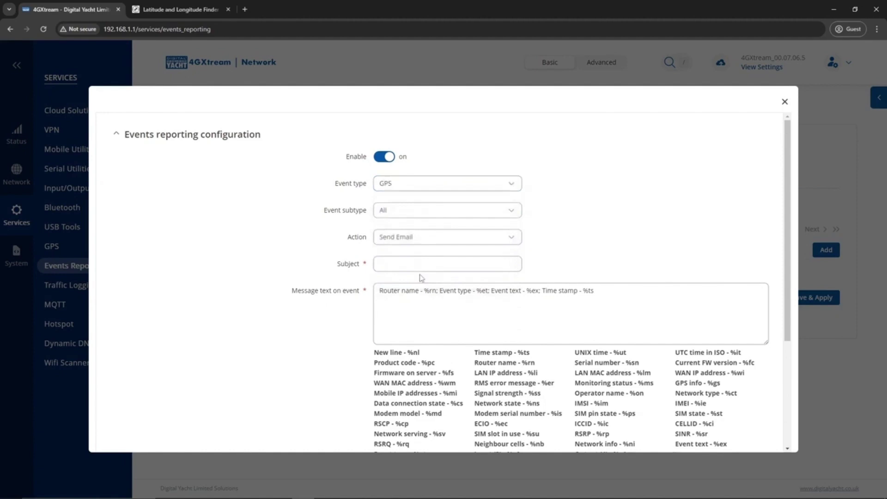
left_click(390, 213)
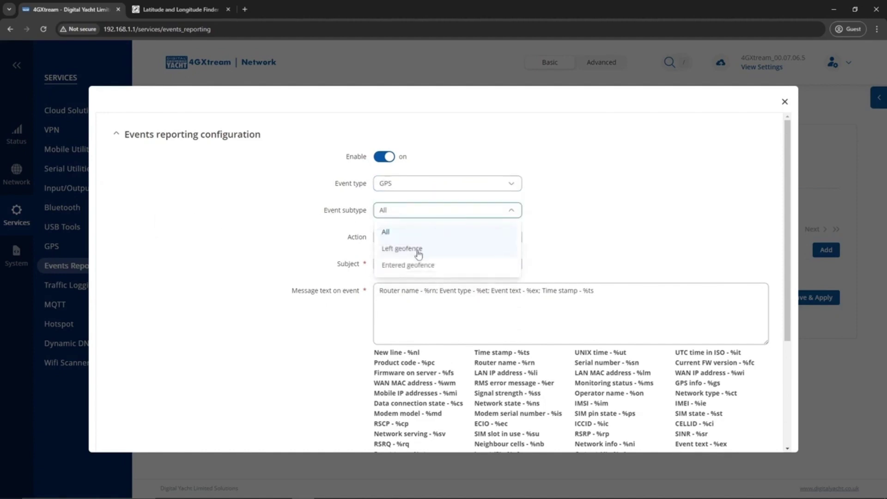
left_click(417, 252)
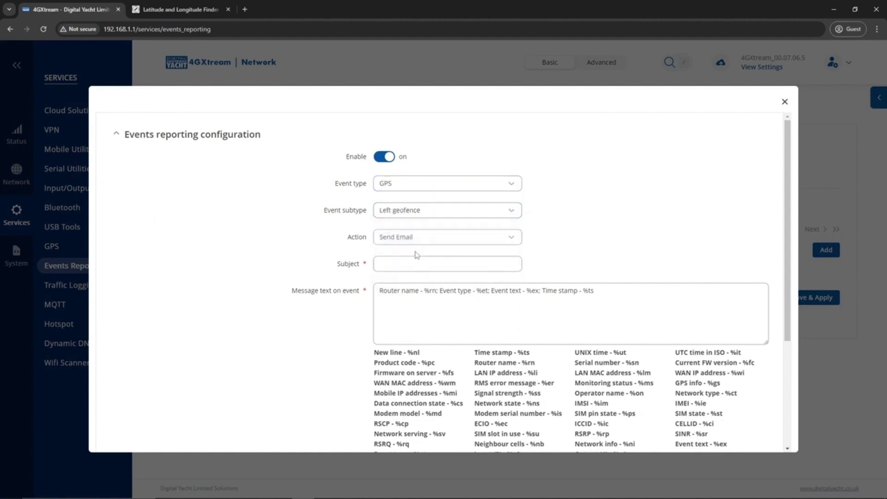
left_click(394, 240)
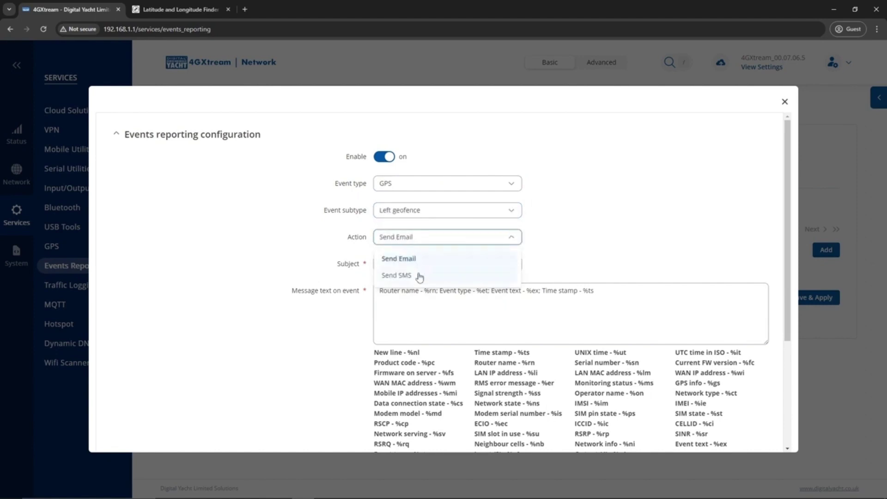
left_click(419, 276)
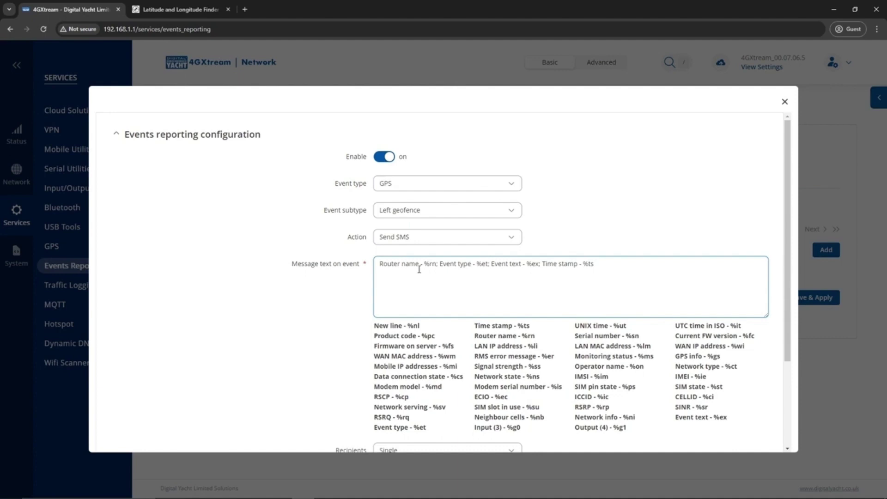
Highlight the router name, event type and time stamp placeholders in the SMS message text.
left_click_drag(424, 263, 439, 263)
left_click_drag(475, 264, 484, 264)
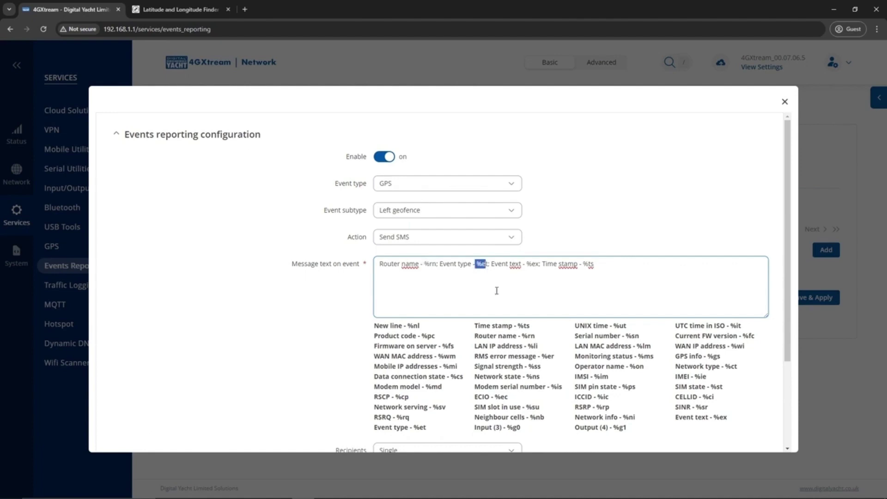
left_click(558, 265)
left_click_drag(588, 264, 596, 265)
Keep Recipients on Single and begin the recipient's phone number with country code +33.
scroll(554, 378, "down", 2)
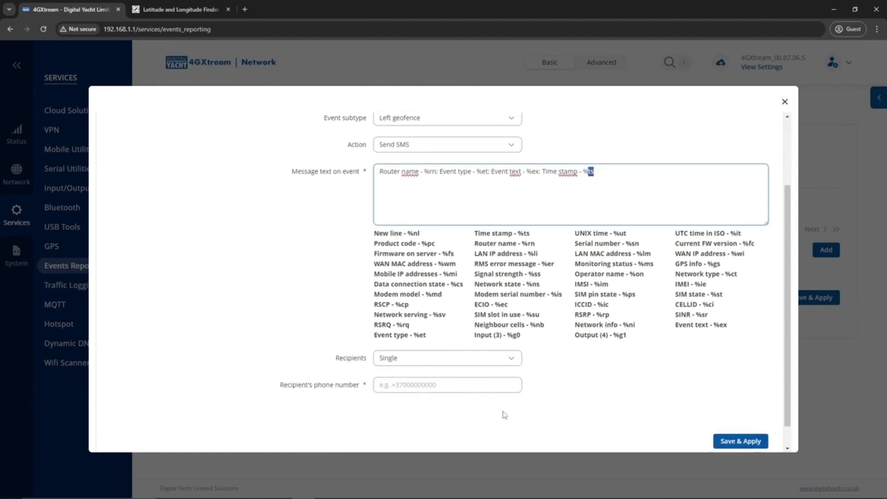
left_click(449, 361)
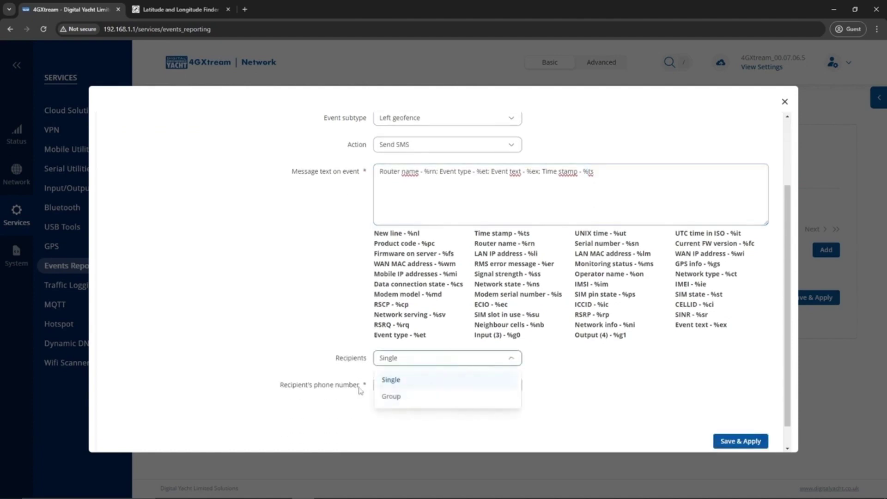
left_click(296, 366)
left_click(279, 384)
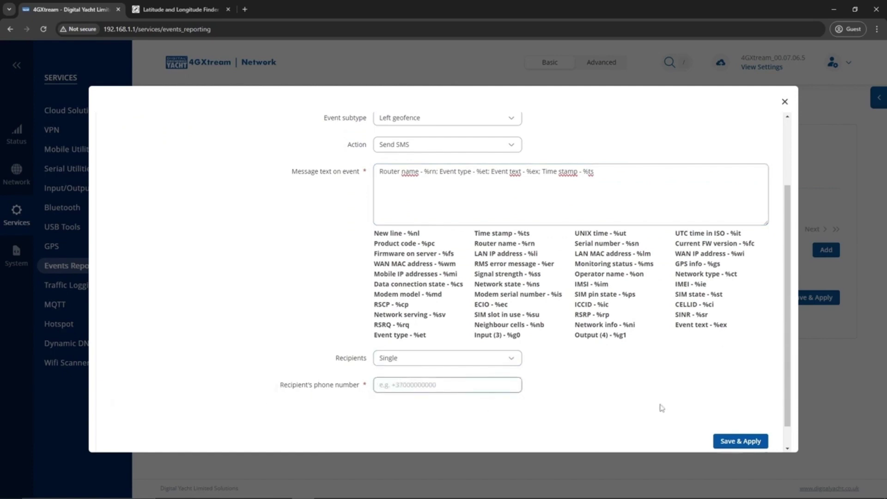
type("+337")
key("BackSpace")
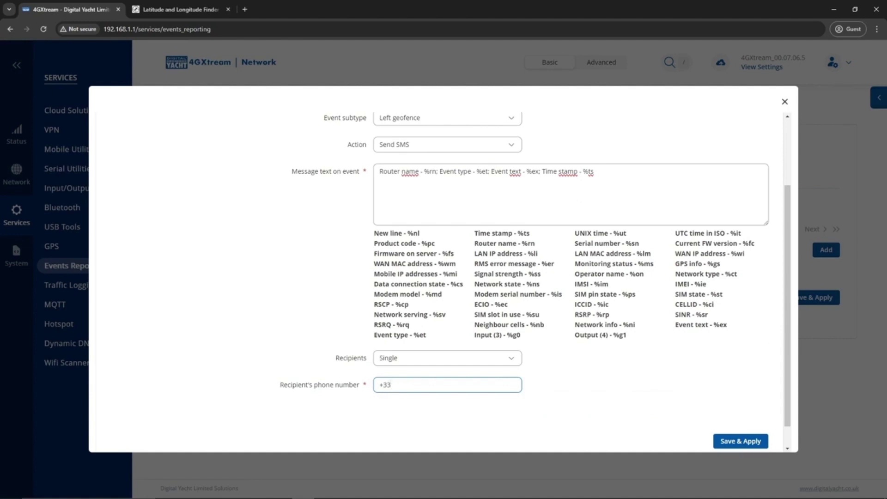